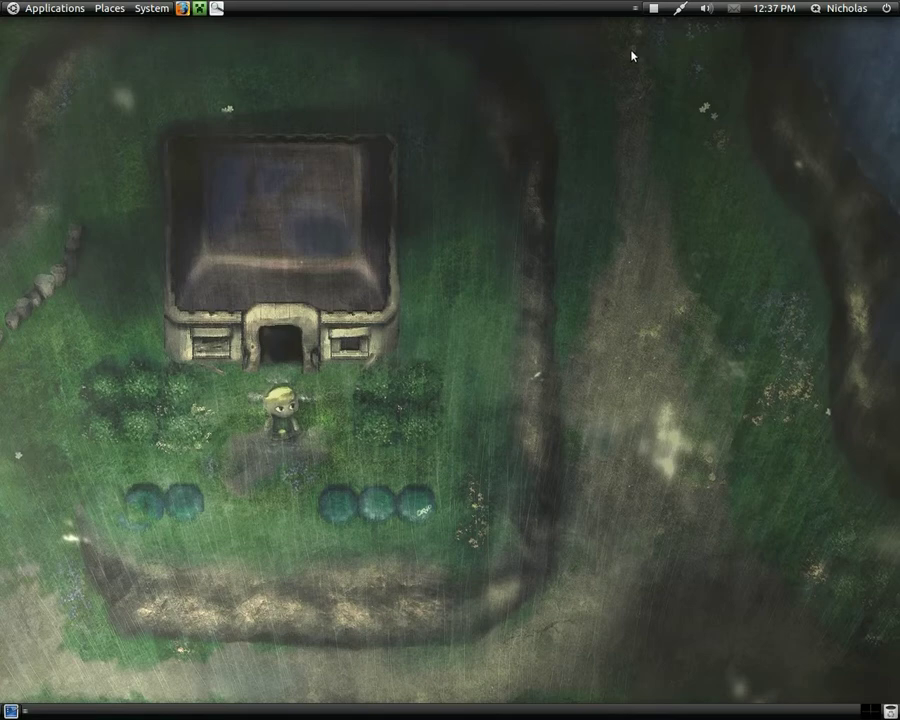
Step: Launch Kazam Screencaster from the applications menu and move its window up and left
click(58, 9)
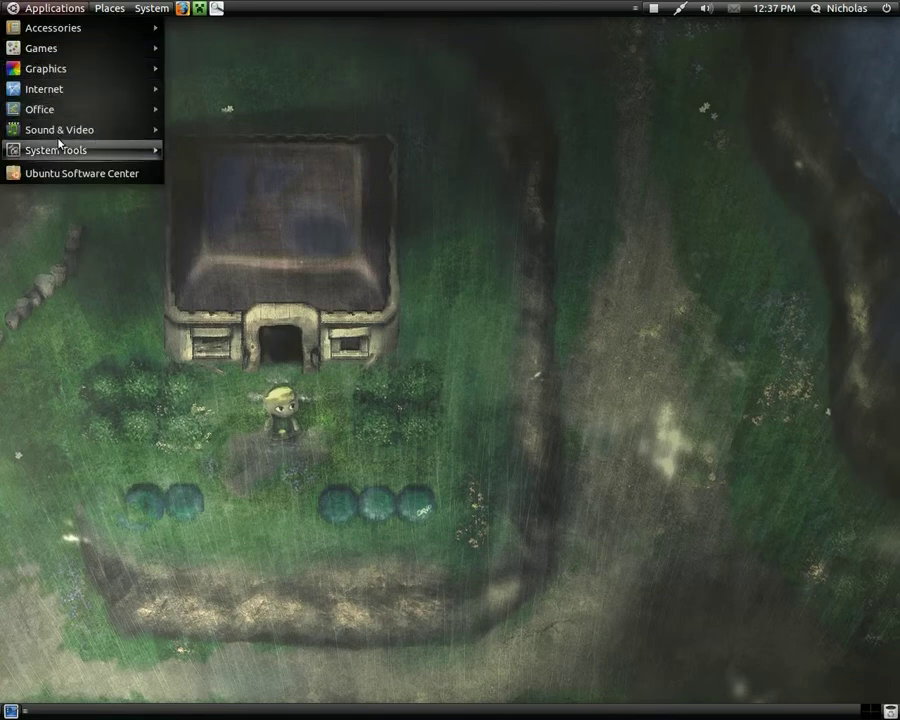
mouse_move(66, 132)
click(228, 232)
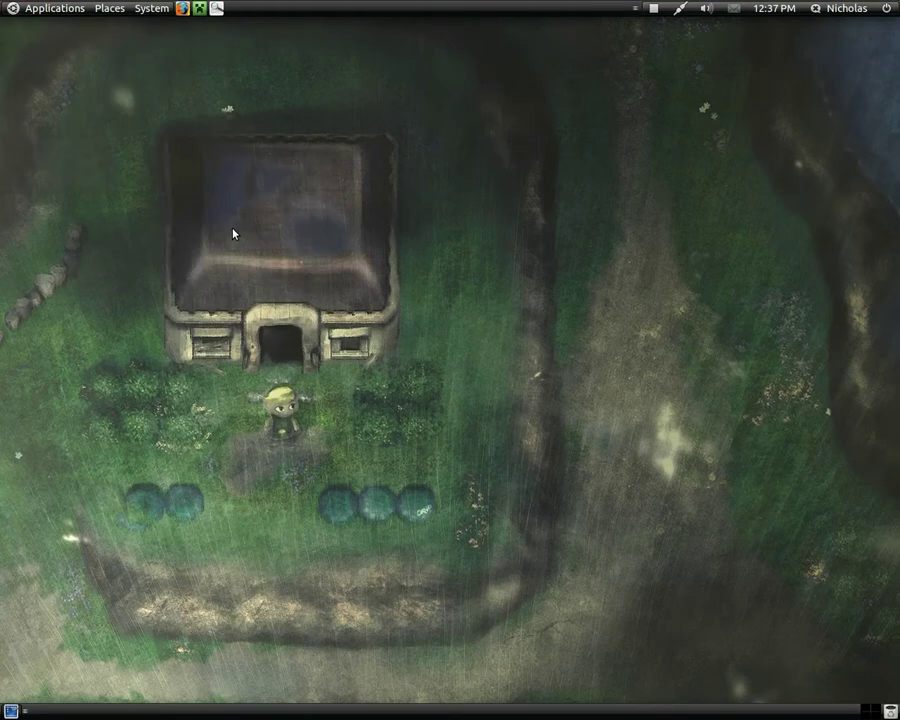
drag(407, 304, 352, 107)
Step: View Kazam's About information, select the version number 0.11, then close it
click(334, 127)
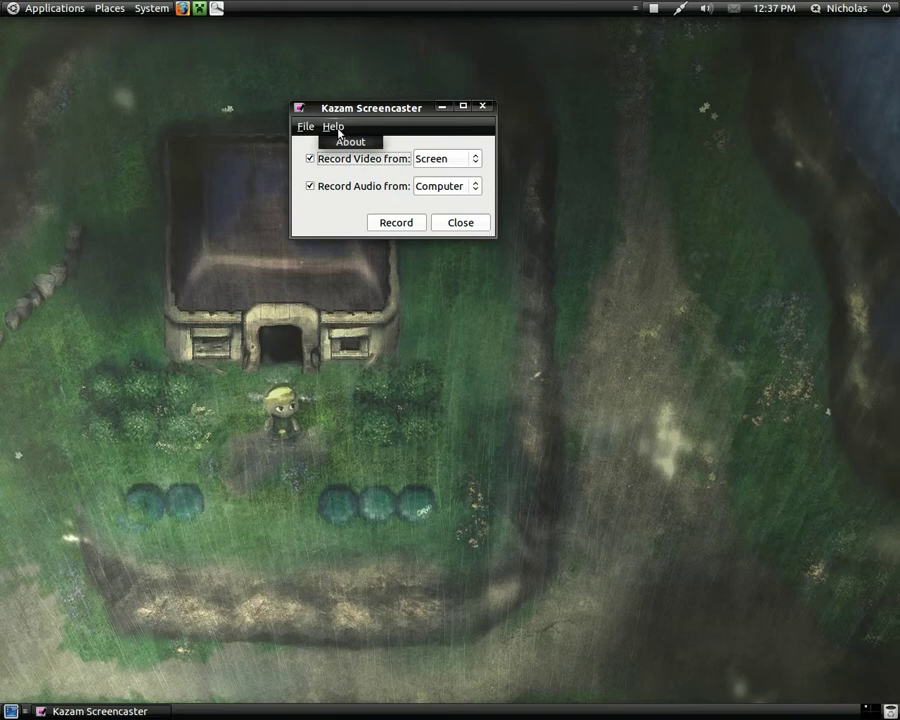
click(345, 142)
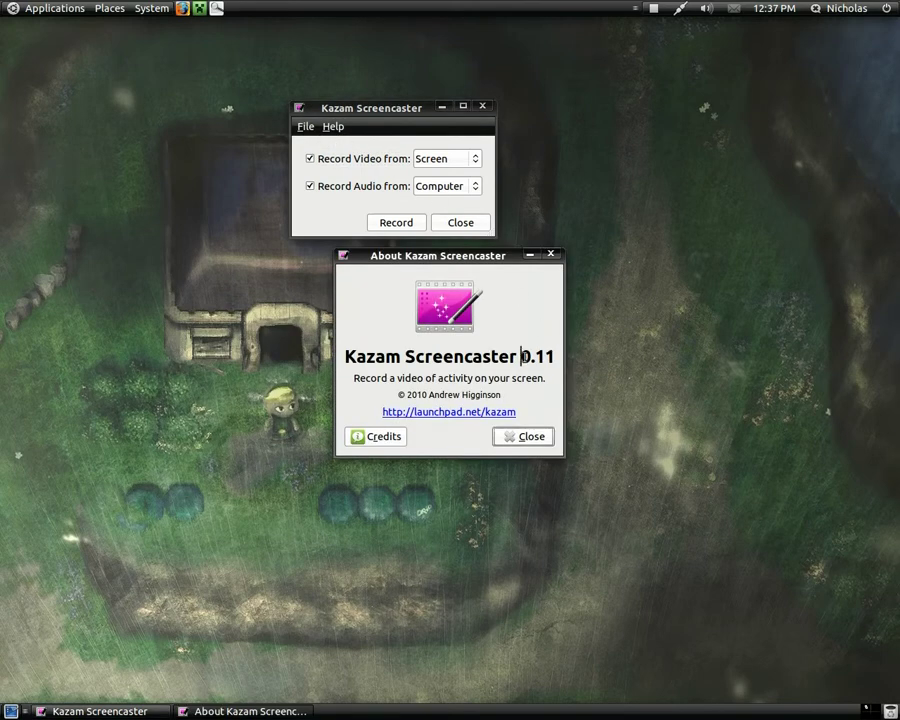
drag(520, 356, 558, 356)
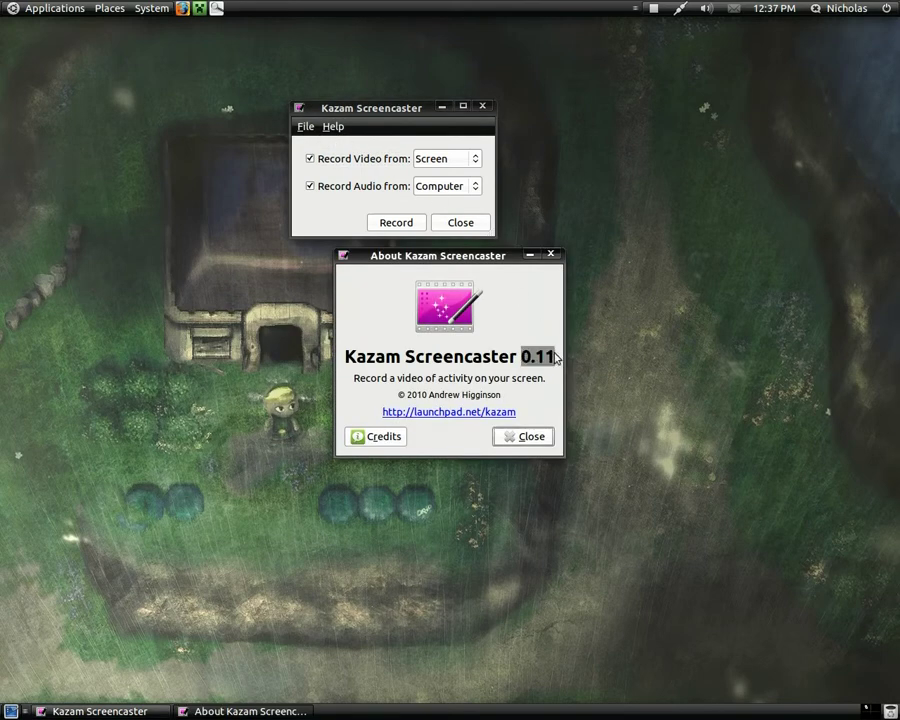
click(550, 255)
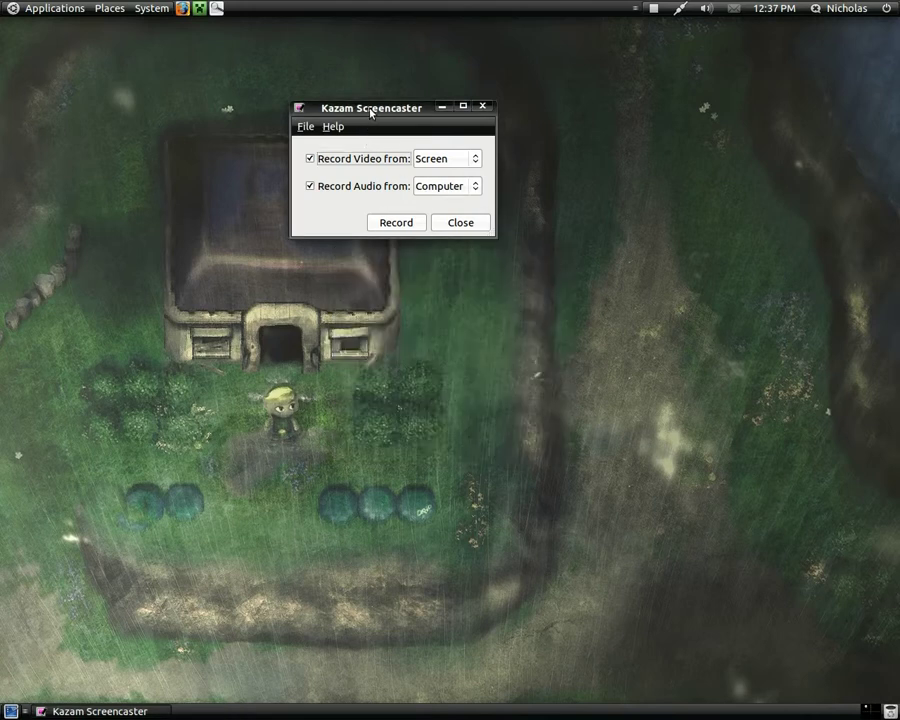
Step: Reposition the recorder window slightly down and to the right
drag(370, 112, 380, 79)
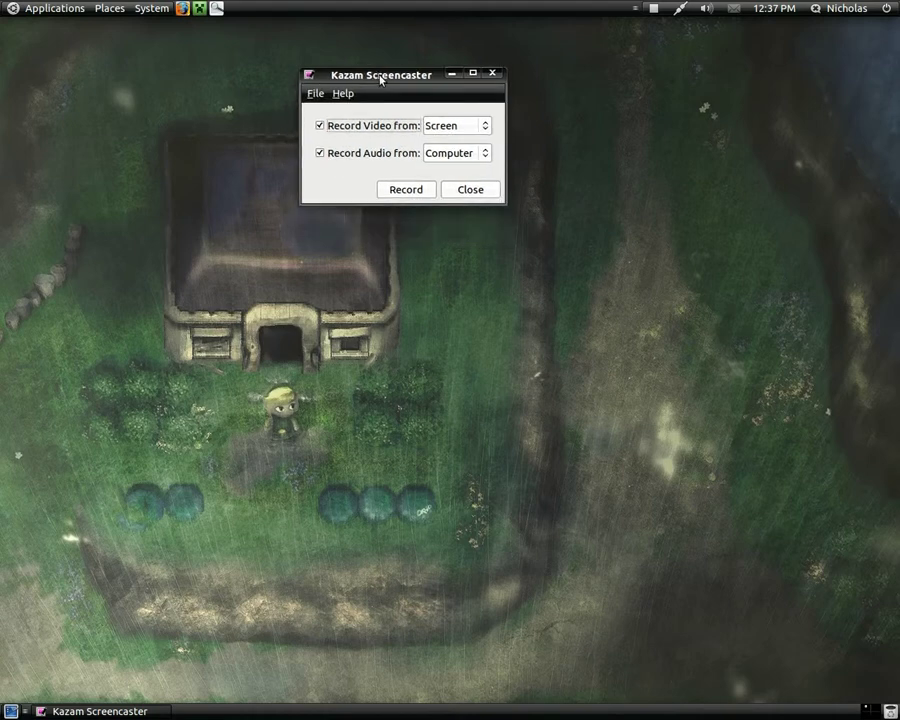
drag(380, 79, 385, 108)
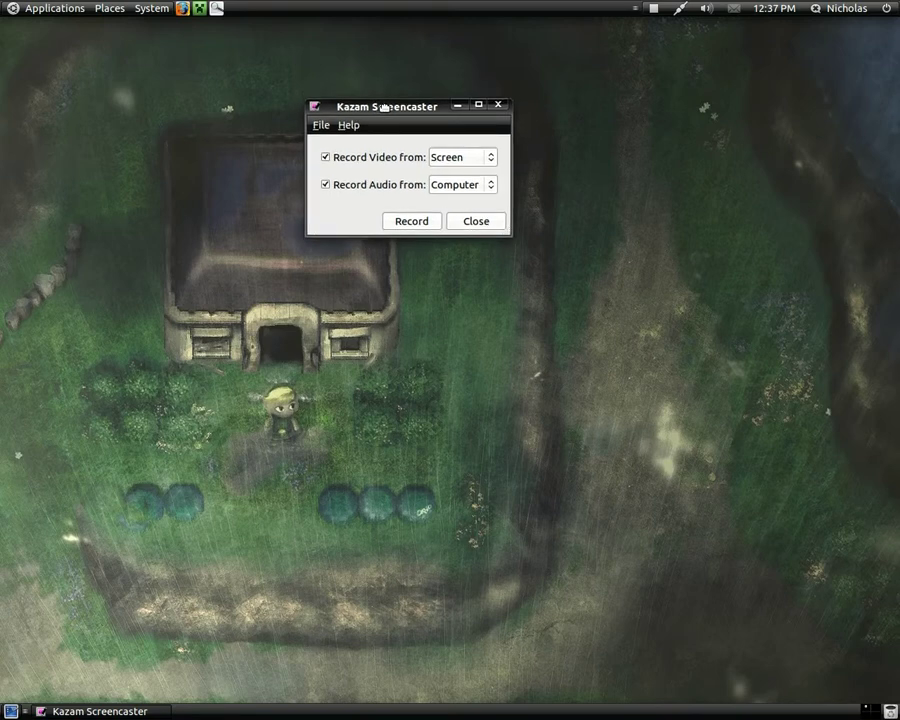
drag(384, 106, 409, 132)
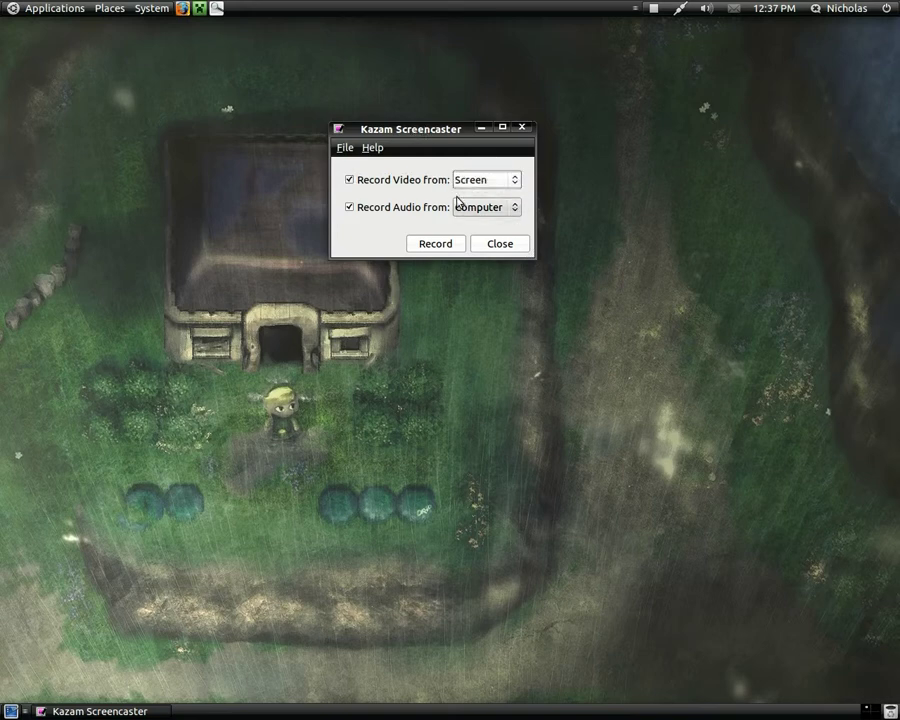
Step: Check the audio and video source lists, keeping audio from Computer and video from Screen
click(421, 207)
click(425, 207)
click(480, 207)
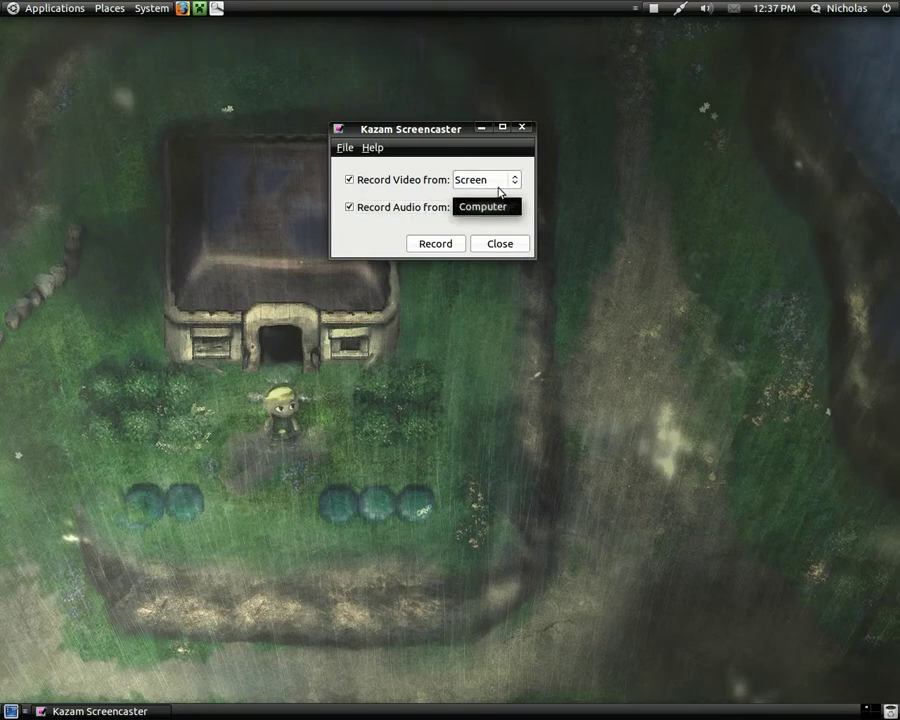
click(498, 191)
click(488, 180)
click(488, 180)
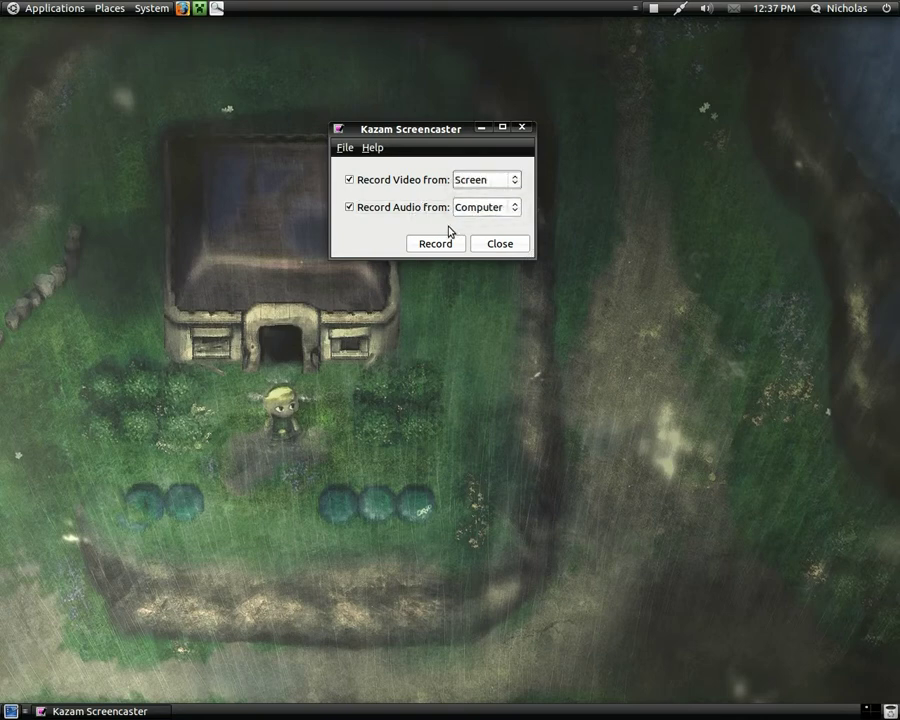
drag(408, 128, 441, 151)
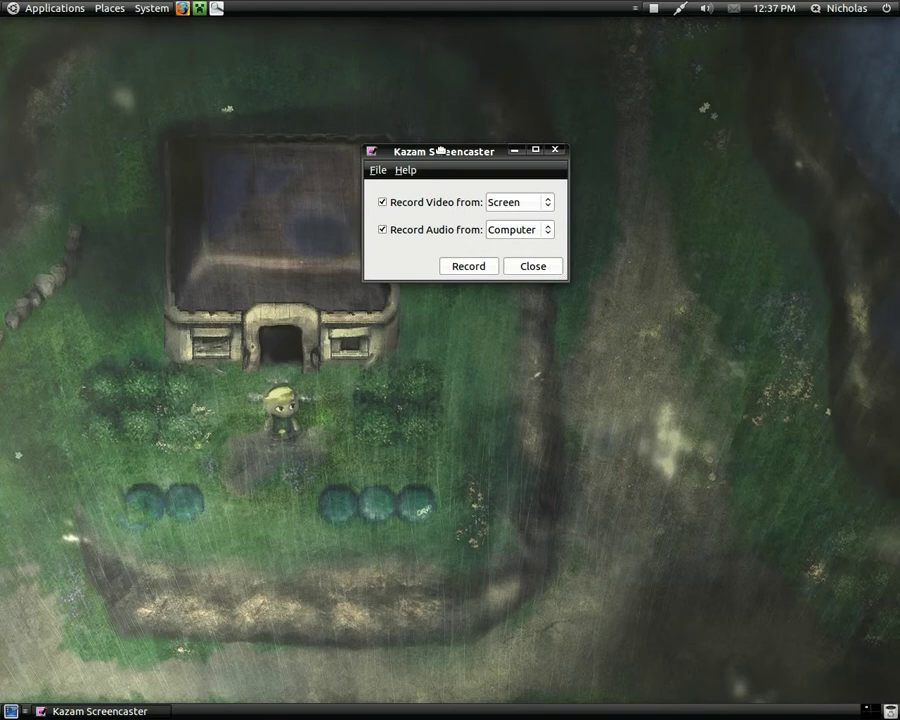
mouse_move(441, 151)
mouse_down()
mouse_move(441, 130)
mouse_move(476, 167)
mouse_move(449, 153)
mouse_up()
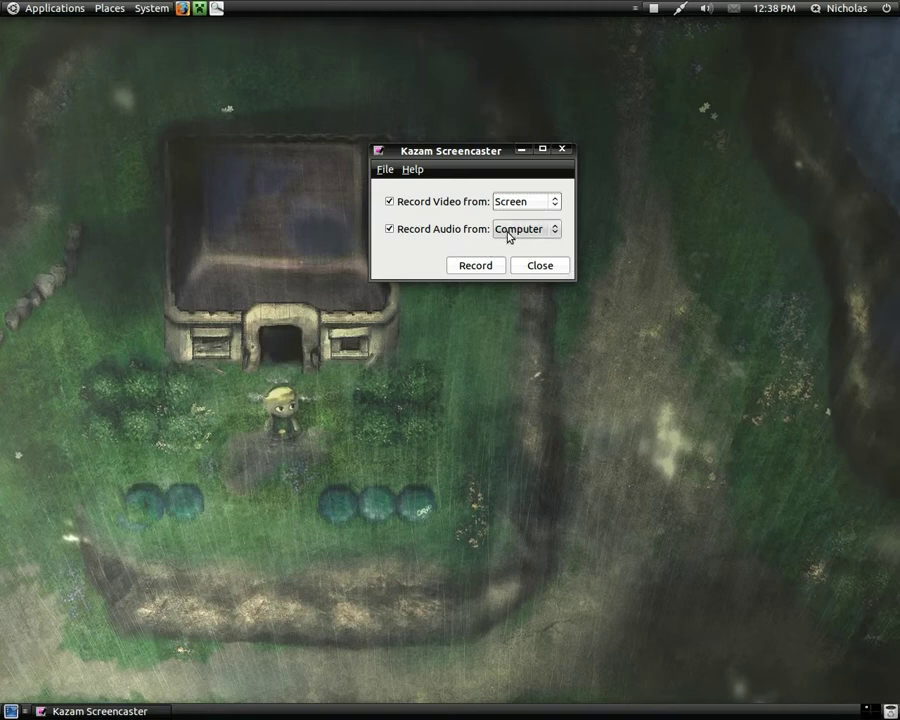
drag(478, 149, 467, 80)
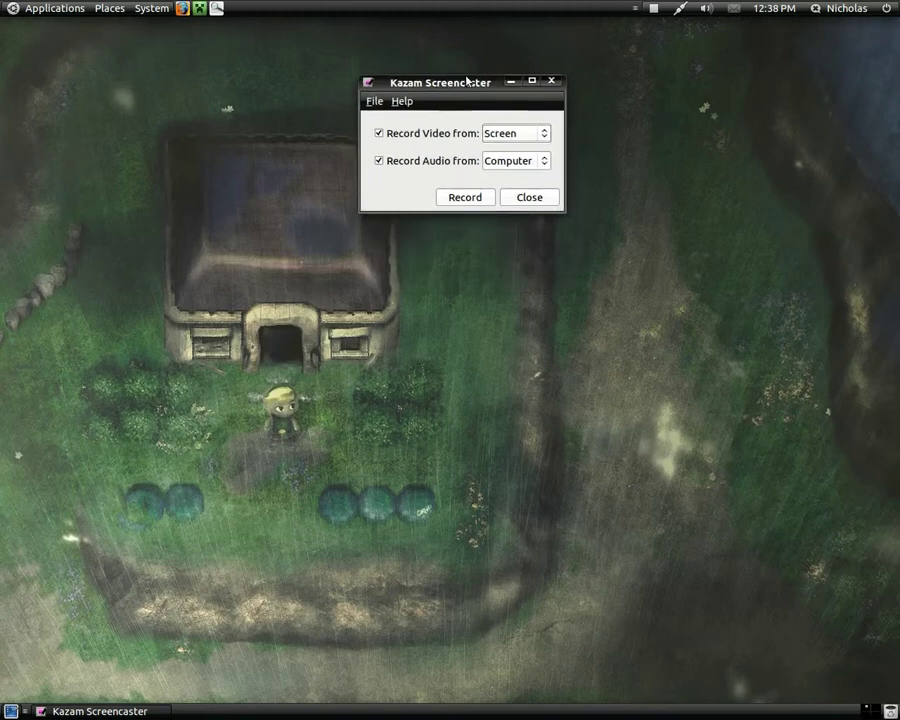
Step: Start recording the screen, move the countdown box up, then open the recording's tray controls
click(469, 200)
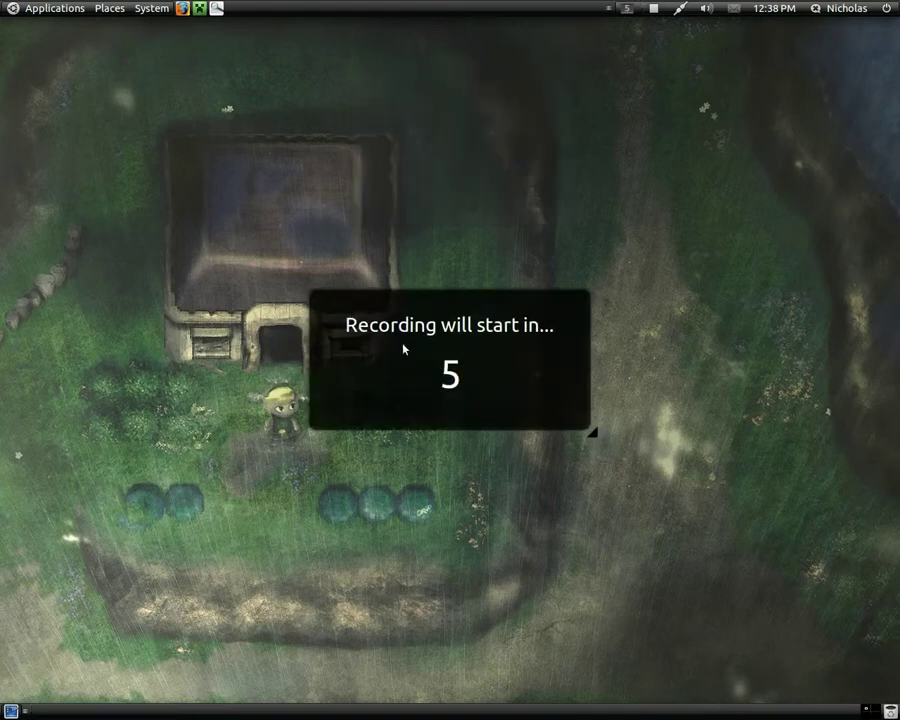
drag(404, 348, 418, 175)
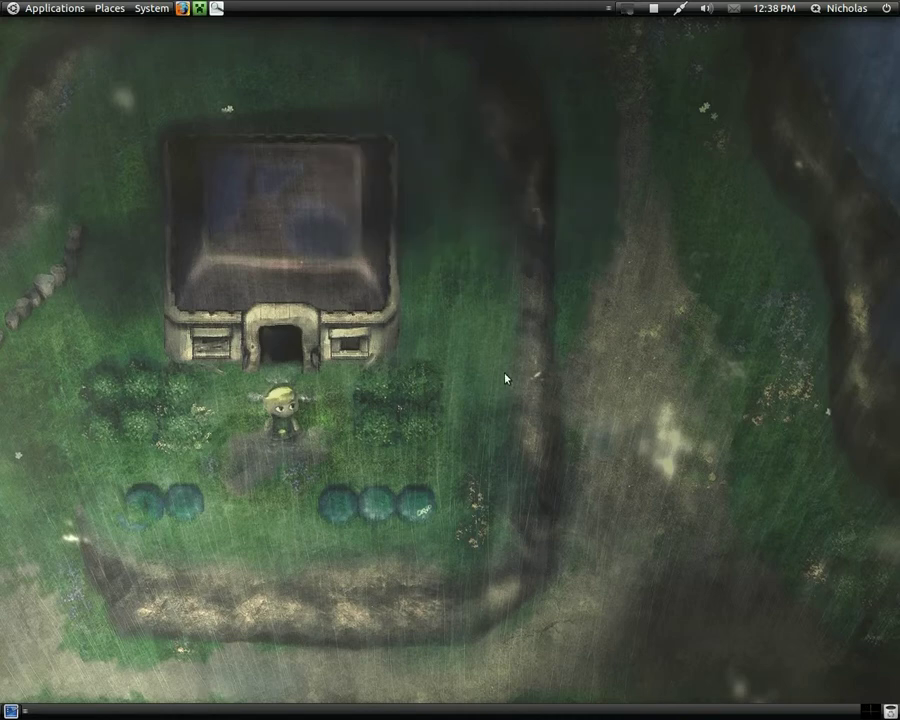
click(628, 9)
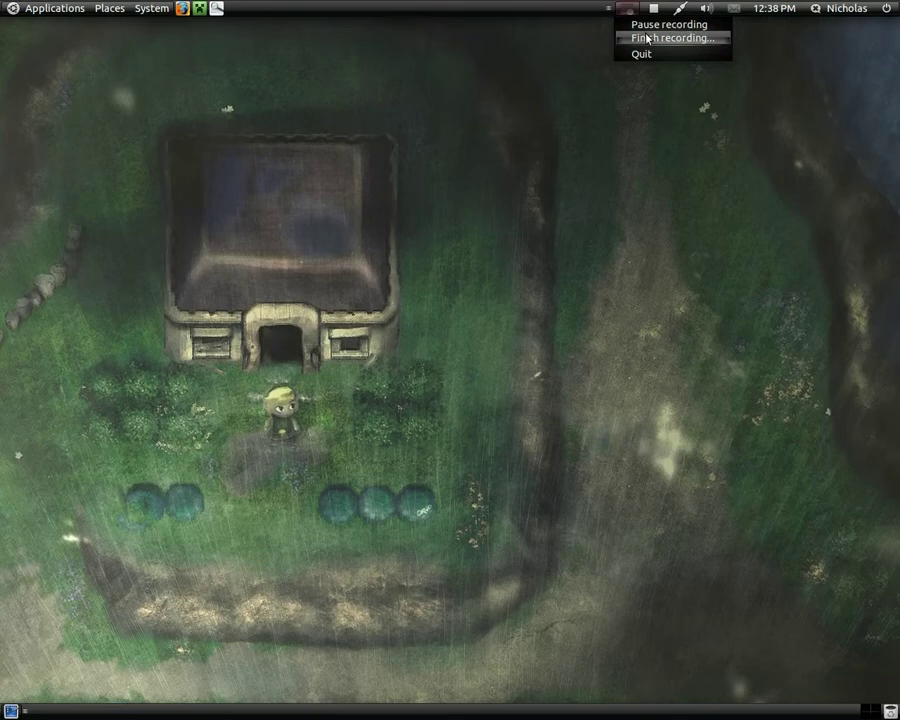
Step: Finish the recording, keep 'Edit with: Kazam Screencaster', and continue to the YouTube export window
click(649, 38)
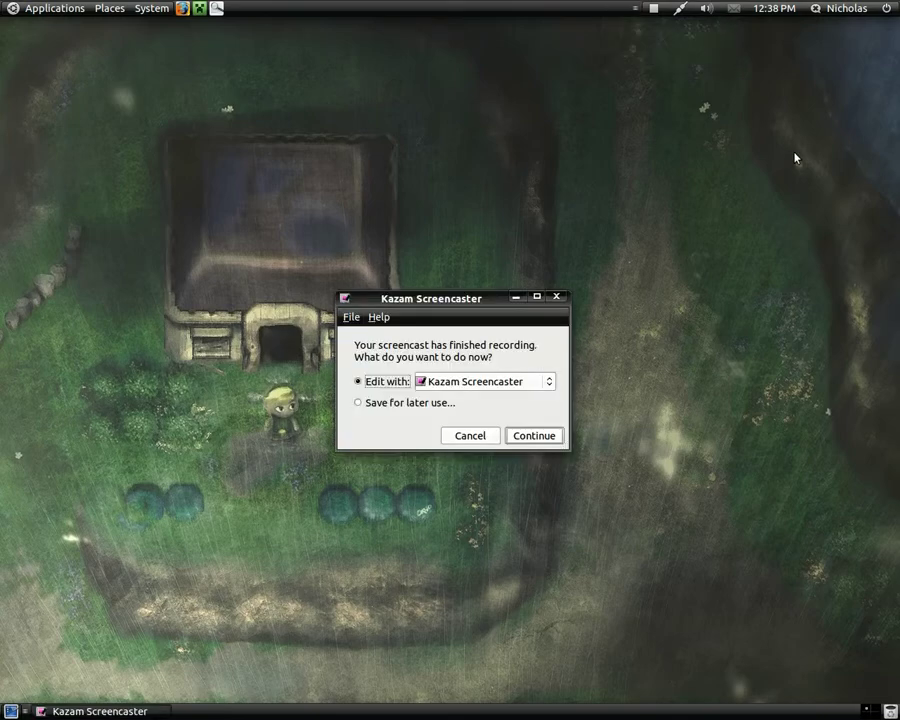
drag(430, 298, 447, 82)
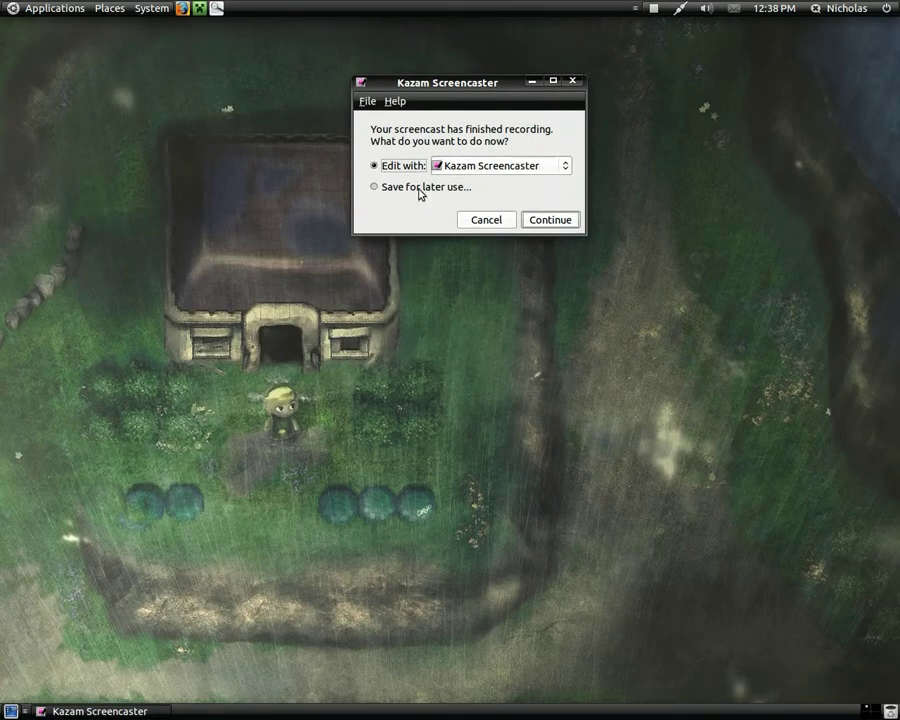
click(416, 188)
click(385, 166)
click(507, 170)
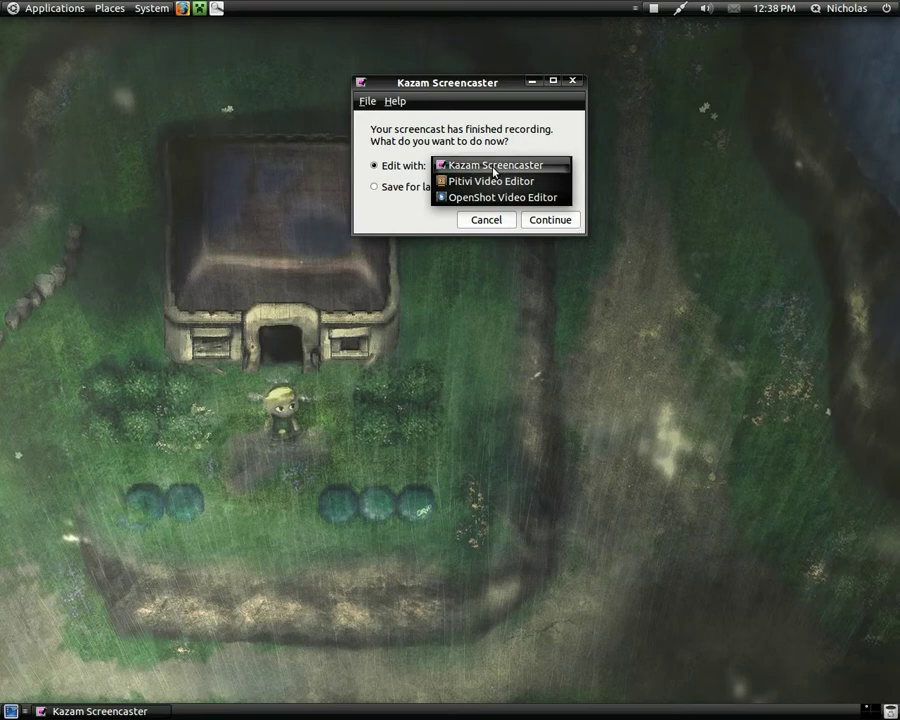
click(478, 166)
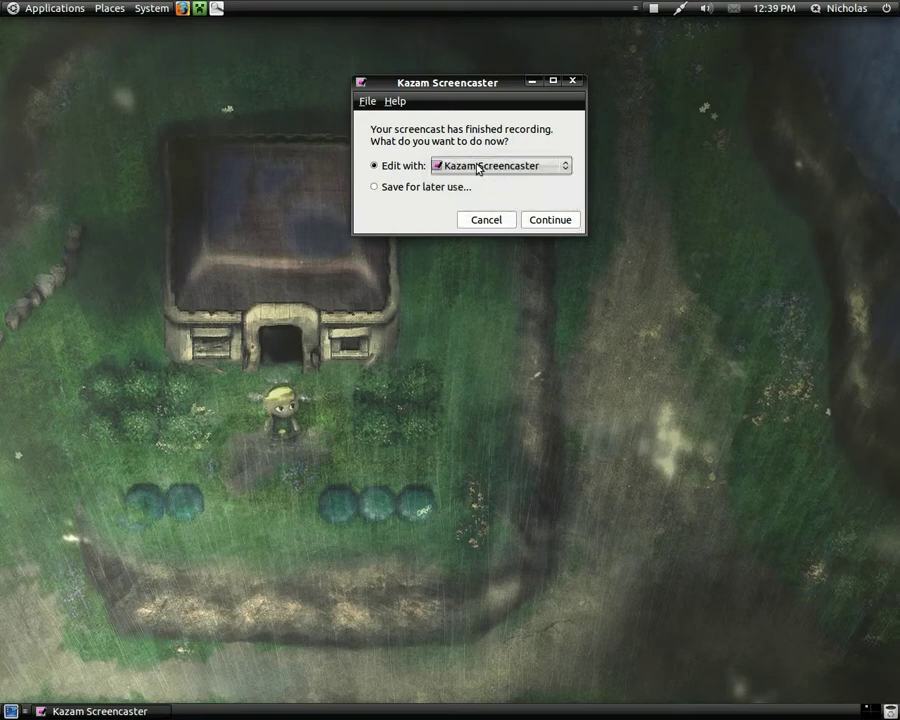
click(540, 219)
drag(512, 232, 530, 93)
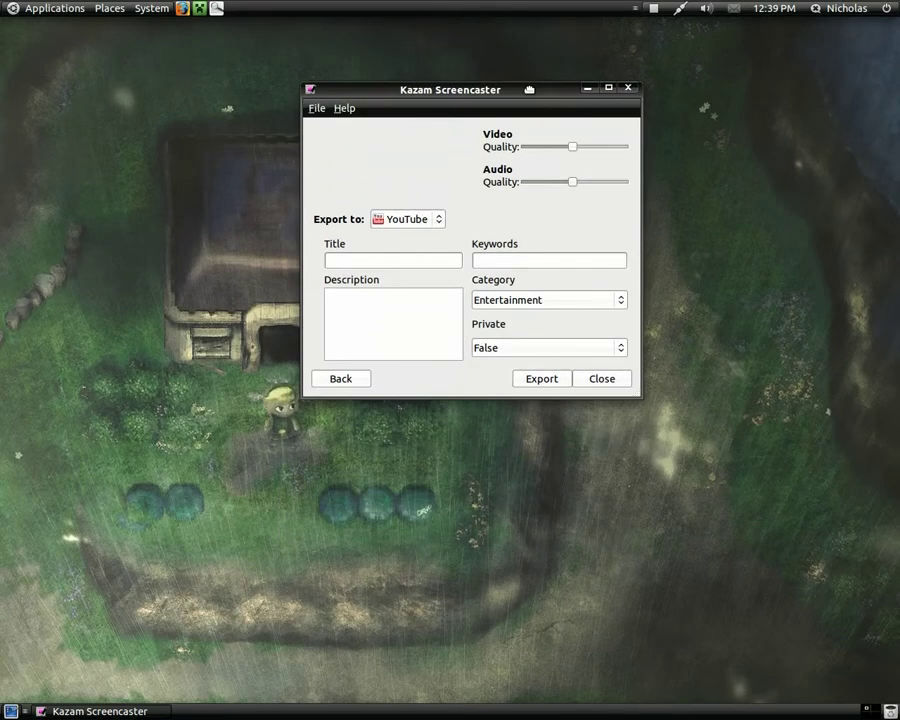
click(418, 221)
click(421, 225)
drag(516, 88, 438, 86)
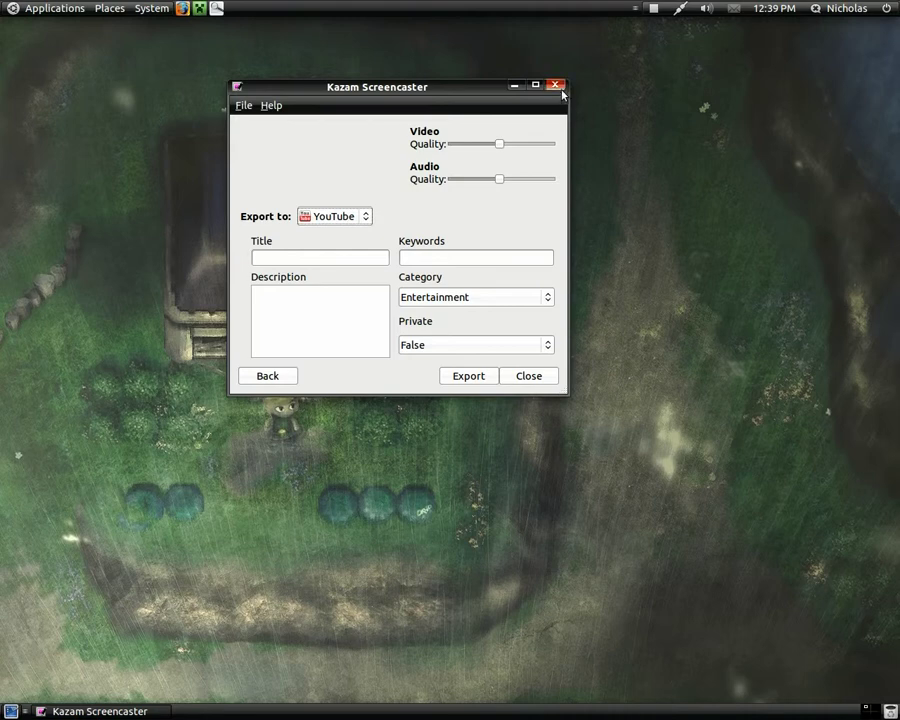
Step: Close the Kazam export window, leaving only the desktop
click(555, 87)
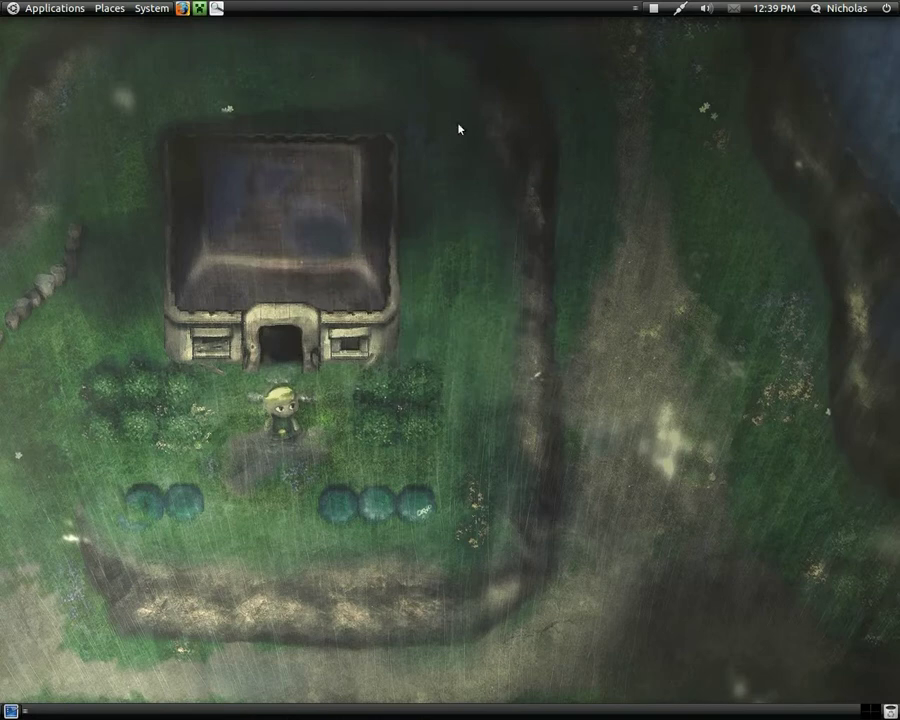